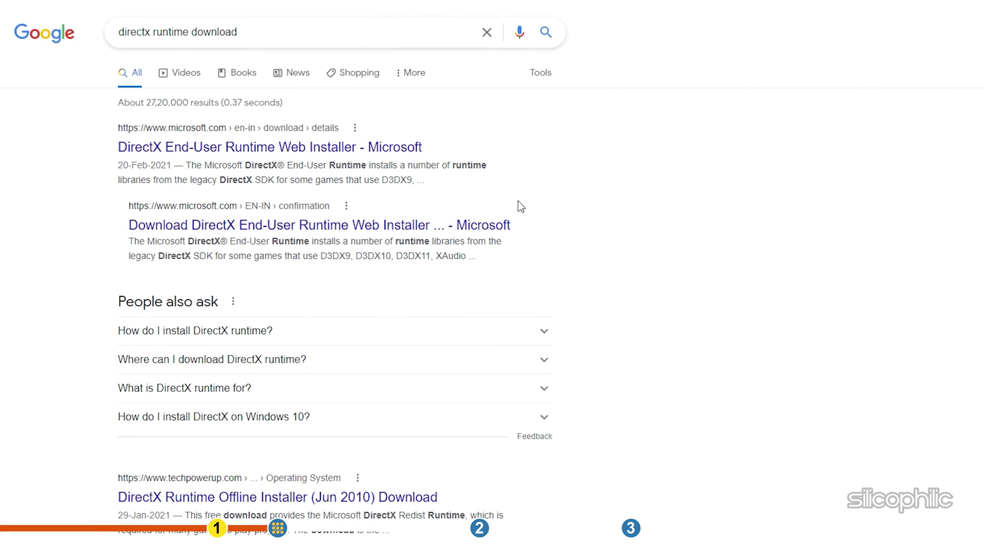
From Microsoft's result page, keep English as the language and download dxwebsetup.exe.
{"action": "left_click", "coordinate": [387, 154]}
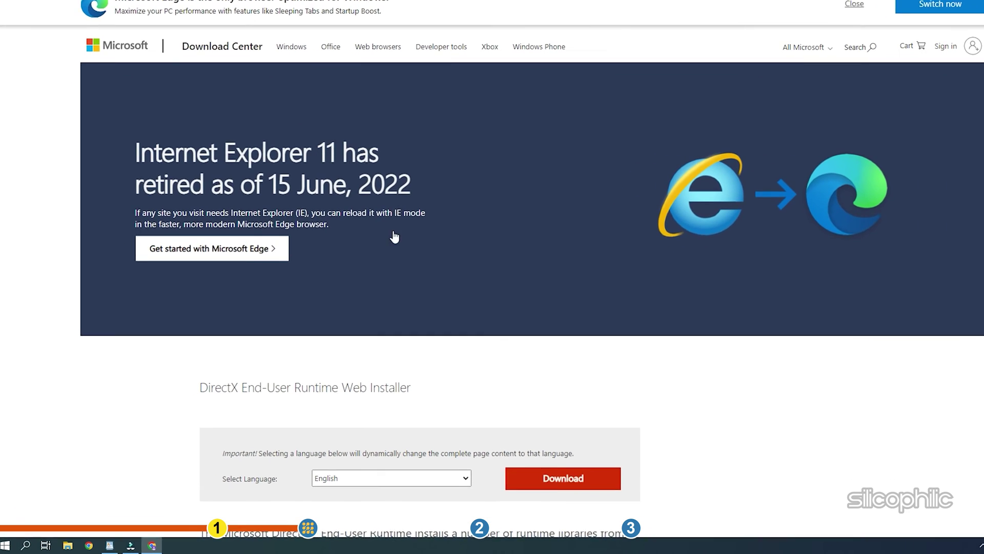
{"action": "scroll", "coordinate": [394, 236], "scroll_direction": "down", "scroll_amount": 5}
{"action": "left_click", "coordinate": [510, 200]}
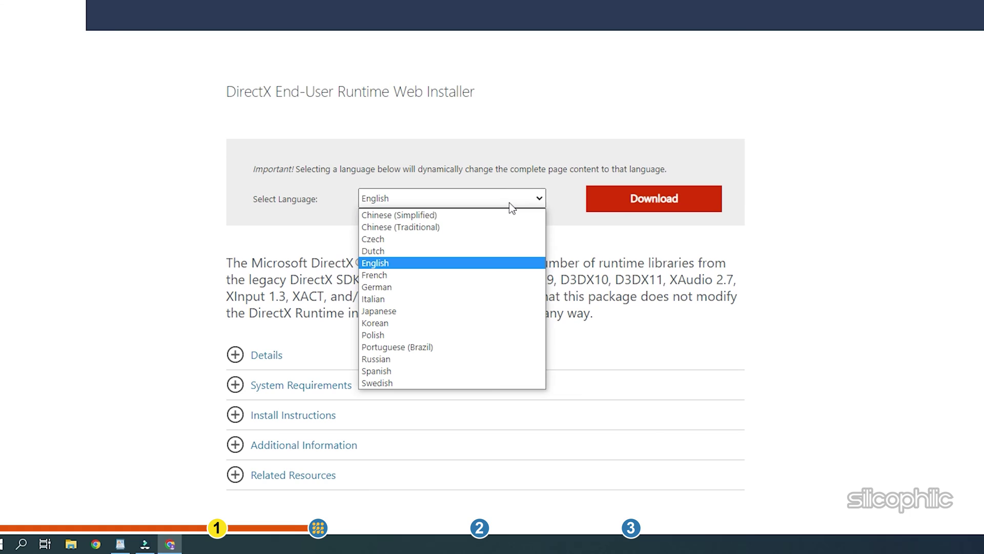
{"action": "left_click", "coordinate": [439, 265]}
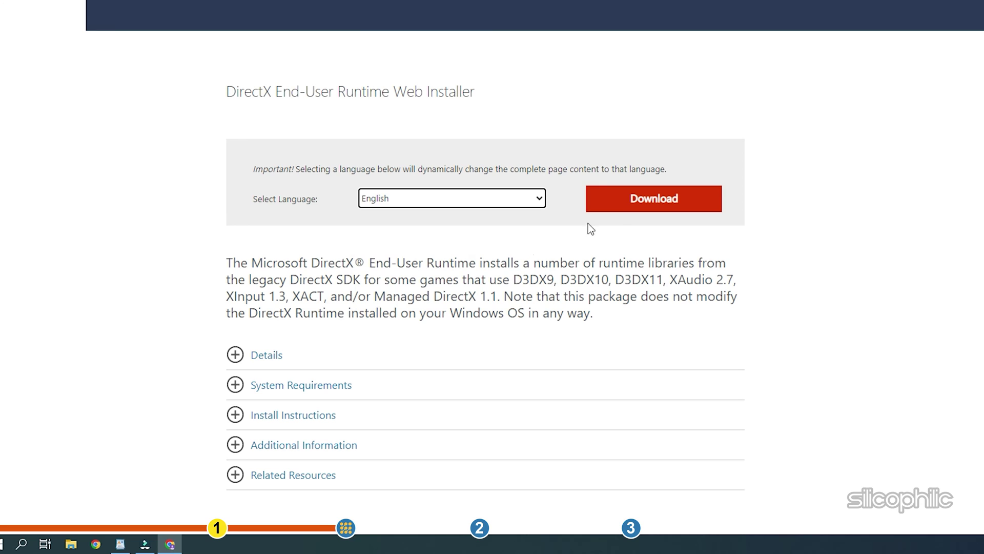
{"action": "left_click", "coordinate": [629, 212]}
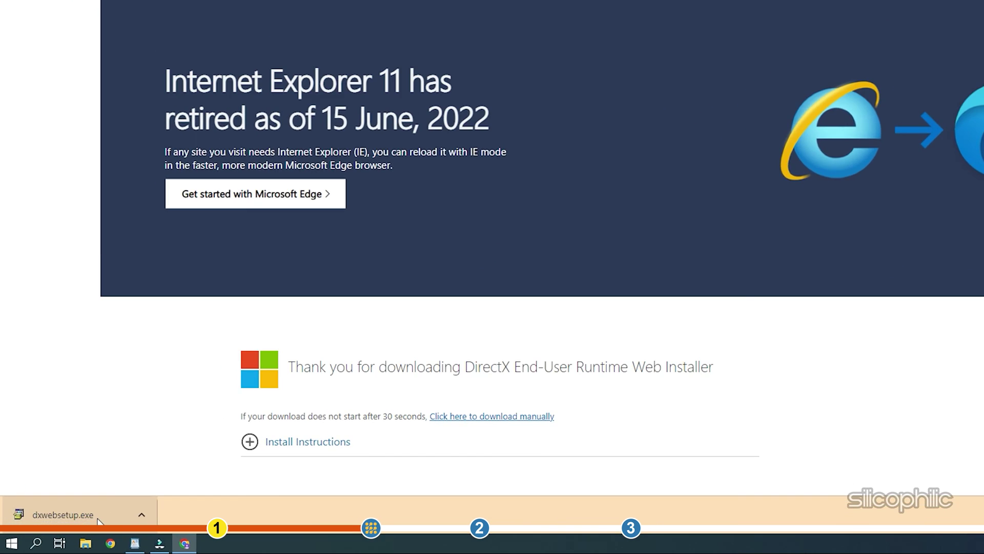
Run dxwebsetup.exe, accept the license, skip the Bing Bar, and install the 5.9 MB of components.
{"action": "left_click", "coordinate": [99, 519]}
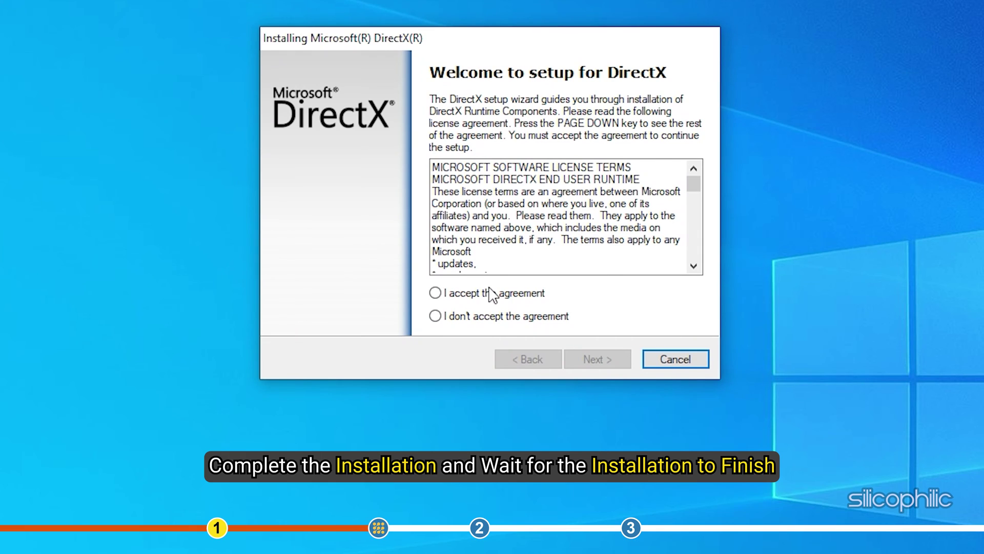
{"action": "left_click", "coordinate": [491, 296]}
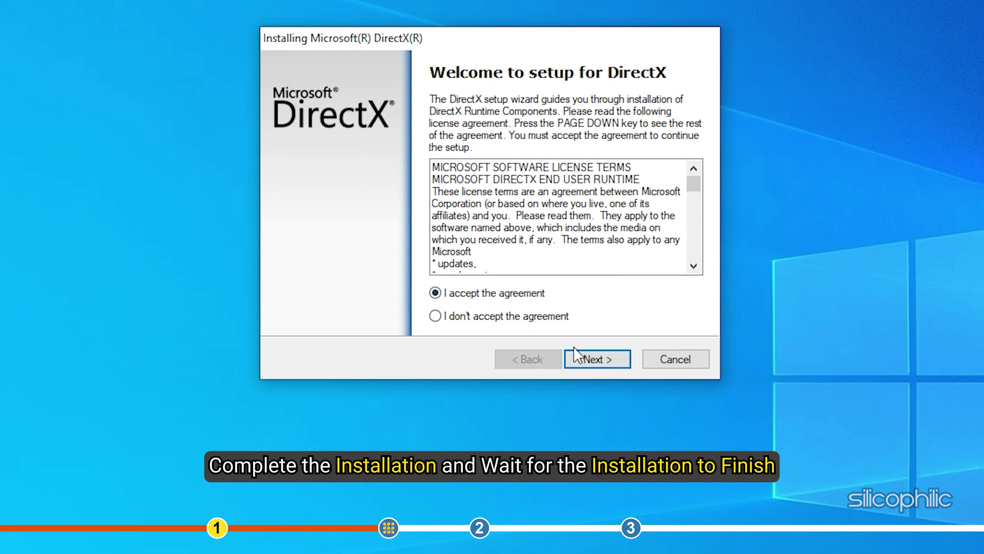
{"action": "left_click", "coordinate": [597, 362]}
{"action": "left_click", "coordinate": [597, 362]}
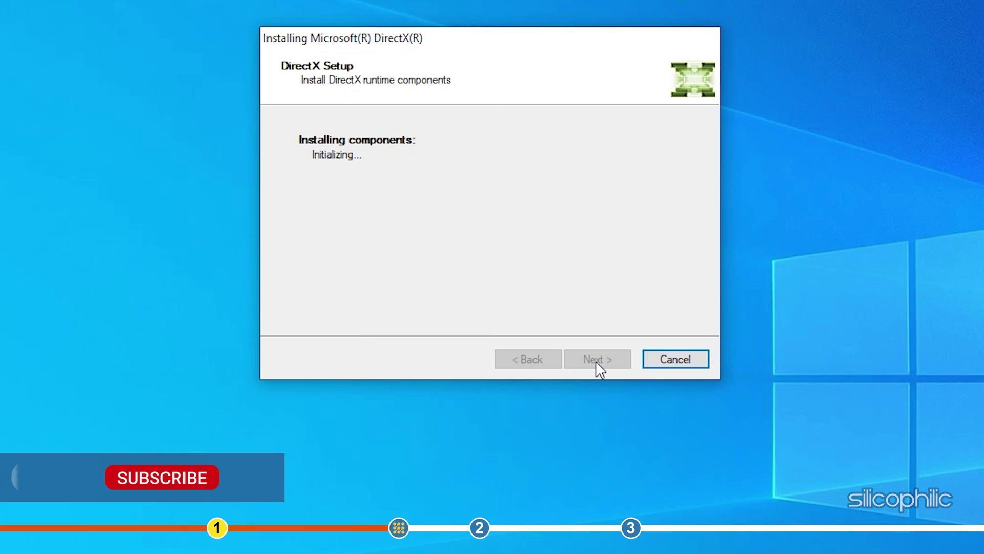
{"action": "left_click", "coordinate": [596, 361]}
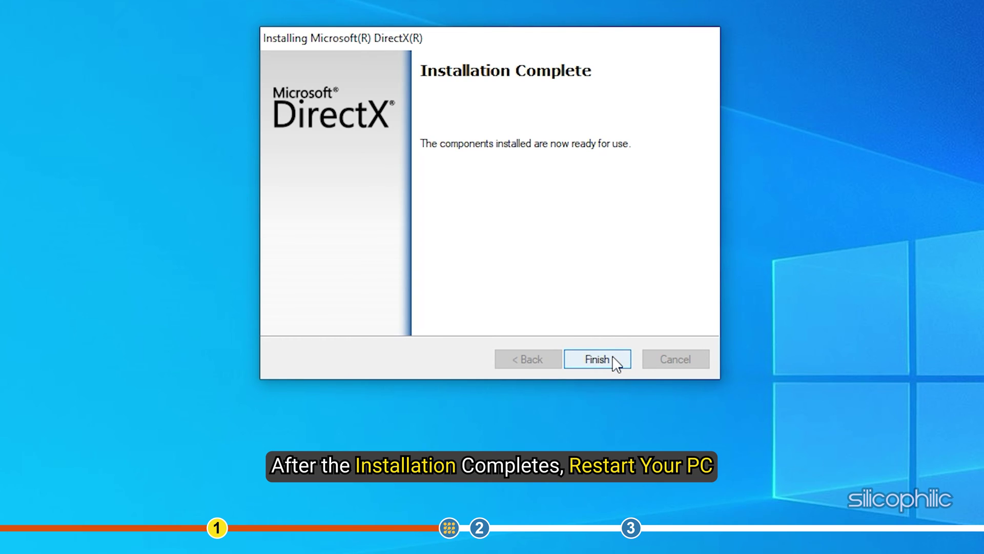
{"action": "left_click", "coordinate": [616, 362]}
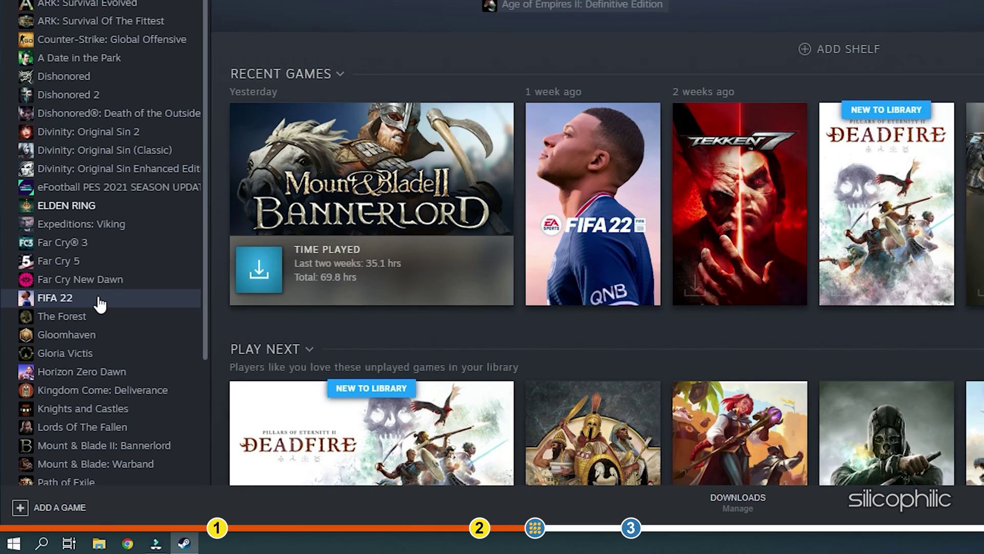
Select FIFA 22 in the Steam library and bring up its context menu.
{"action": "left_click", "coordinate": [67, 386]}
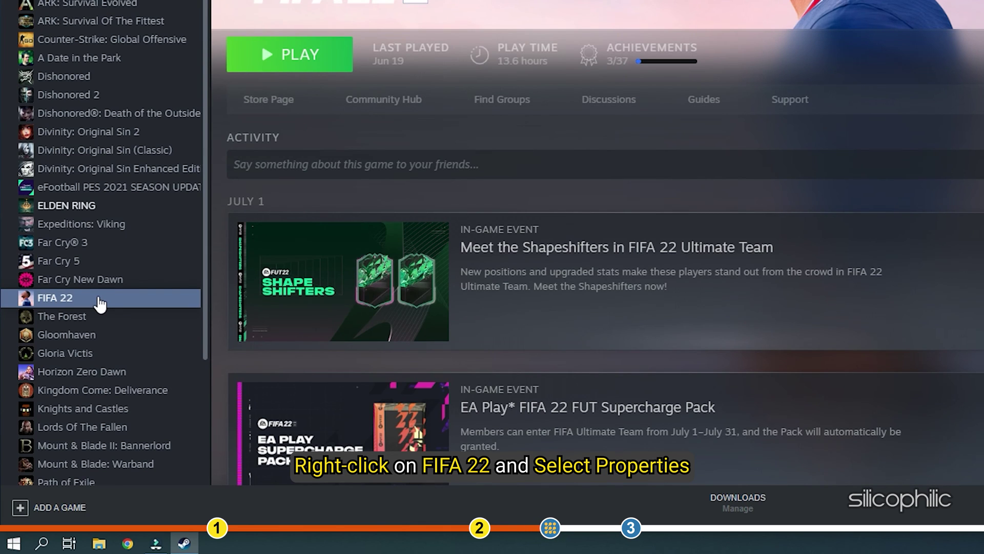
{"action": "right_click", "coordinate": [124, 303]}
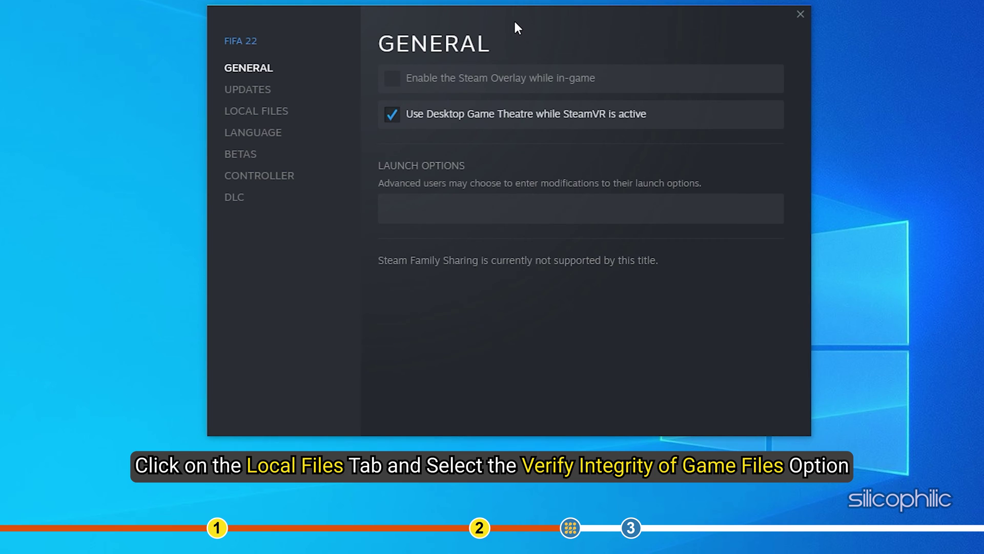
Verify the integrity of FIFA 22's game files from the Local Files tab.
{"action": "left_click", "coordinate": [302, 113]}
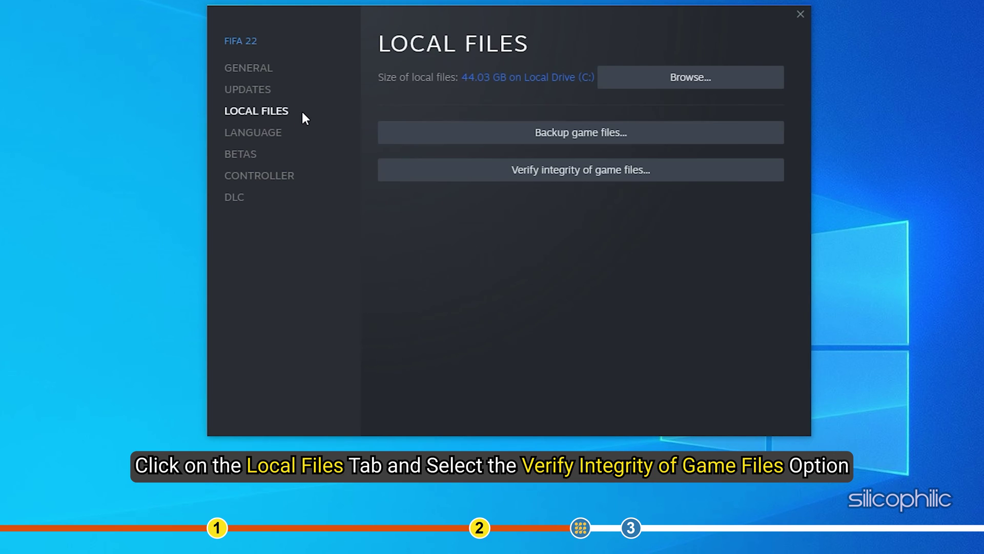
{"action": "left_click", "coordinate": [670, 175]}
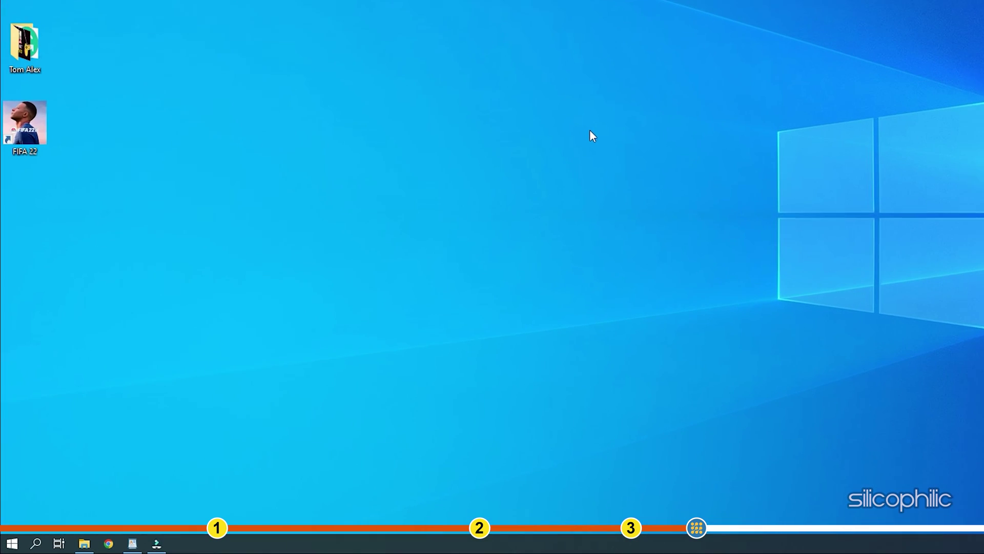
Search the Start menu for 'origin' and launch the Origin app.
{"action": "key", "text": "super"}
{"action": "type", "text": "or"}
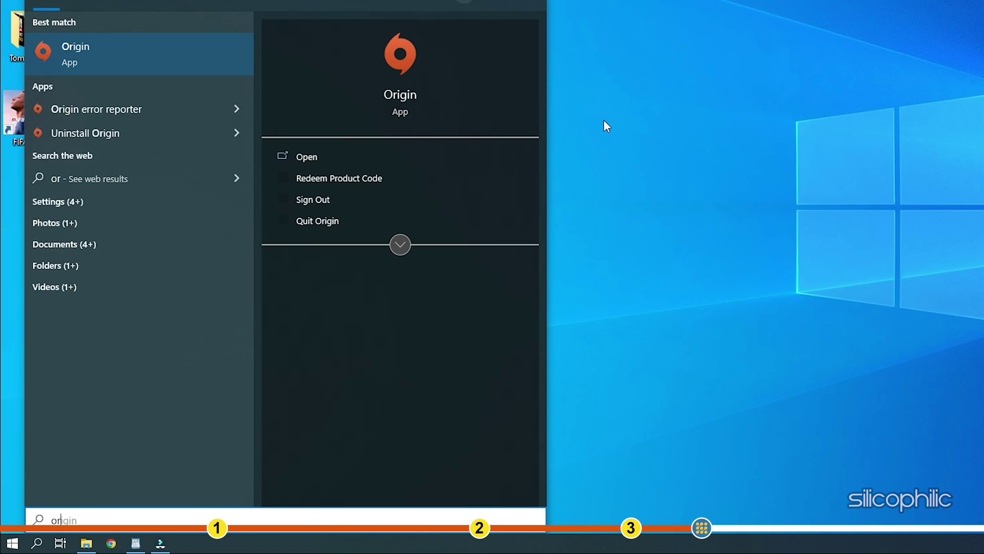
{"action": "type", "text": "igin"}
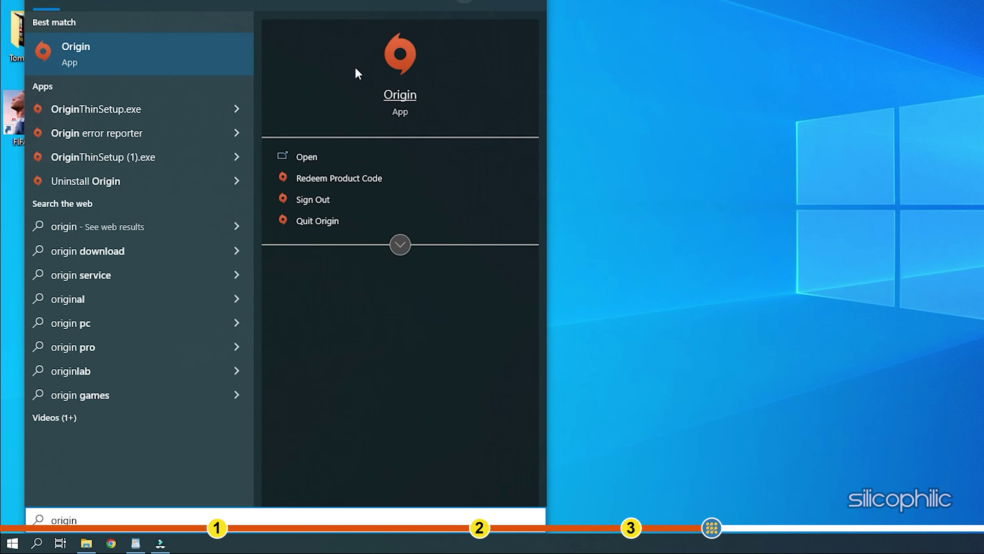
{"action": "left_click", "coordinate": [214, 38]}
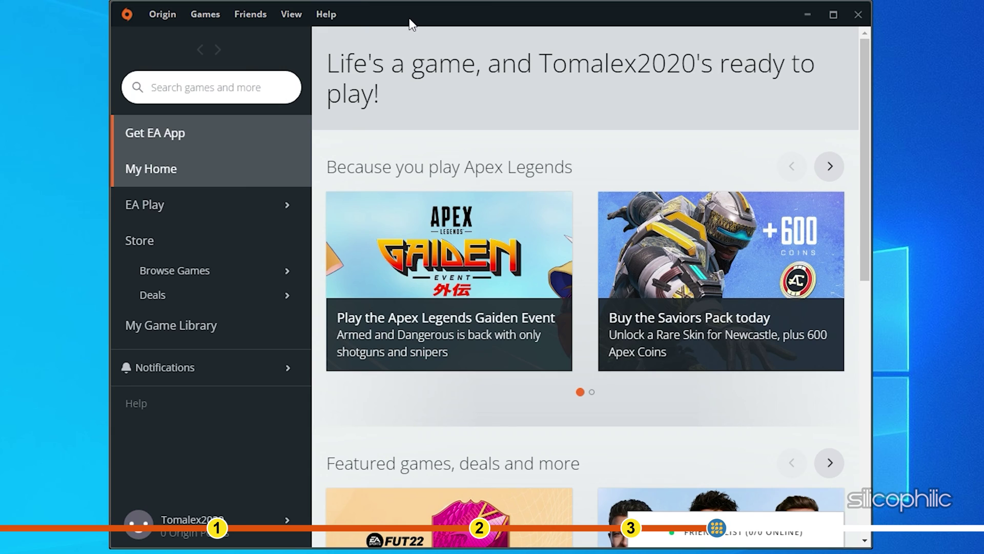
Show My Game Library in Origin and bring up the FIFA 22 tile's Update option.
{"action": "left_click", "coordinate": [152, 339]}
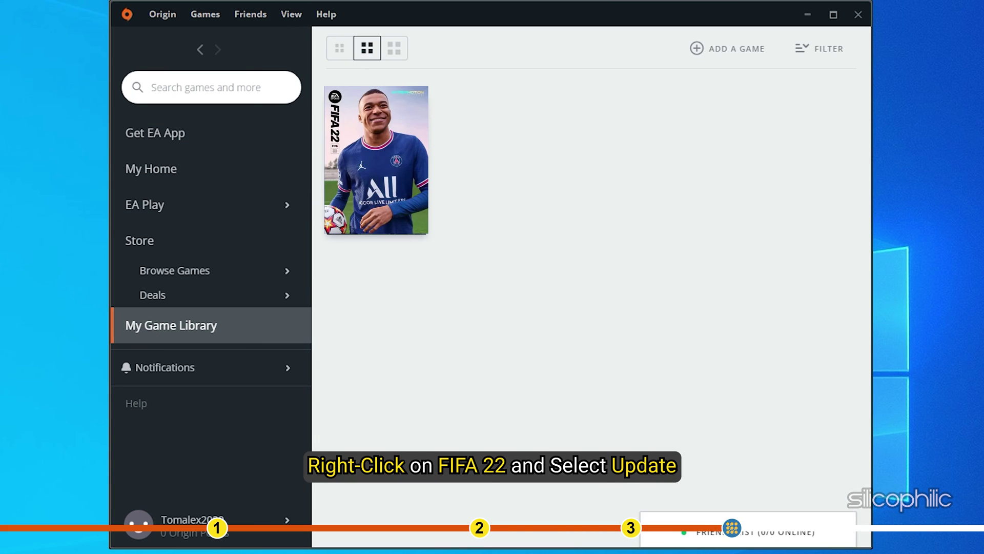
{"action": "right_click", "coordinate": [386, 165]}
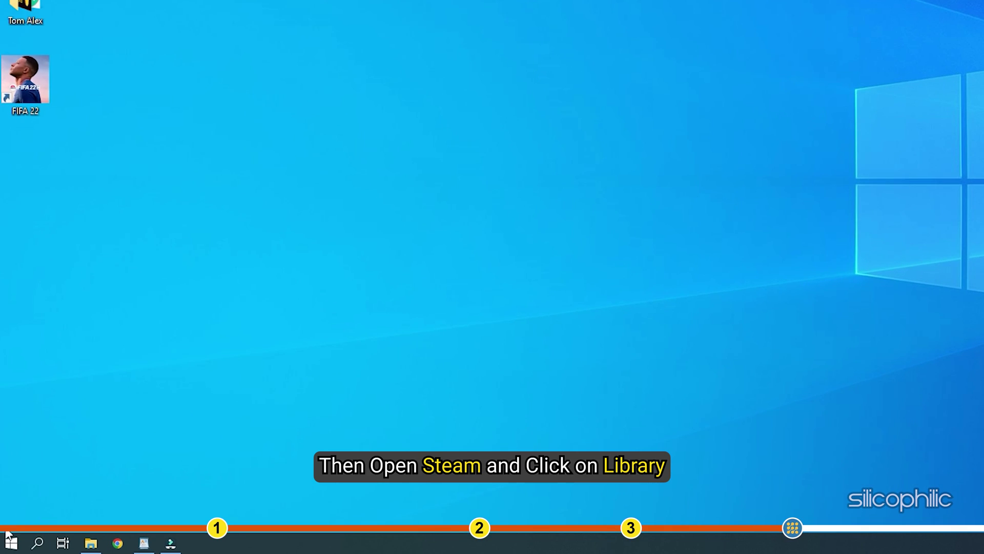
Relaunch Steam and confirm FIFA 22's options offer Play rather than Update.
{"action": "left_click", "coordinate": [4, 545]}
{"action": "left_click", "coordinate": [303, 303]}
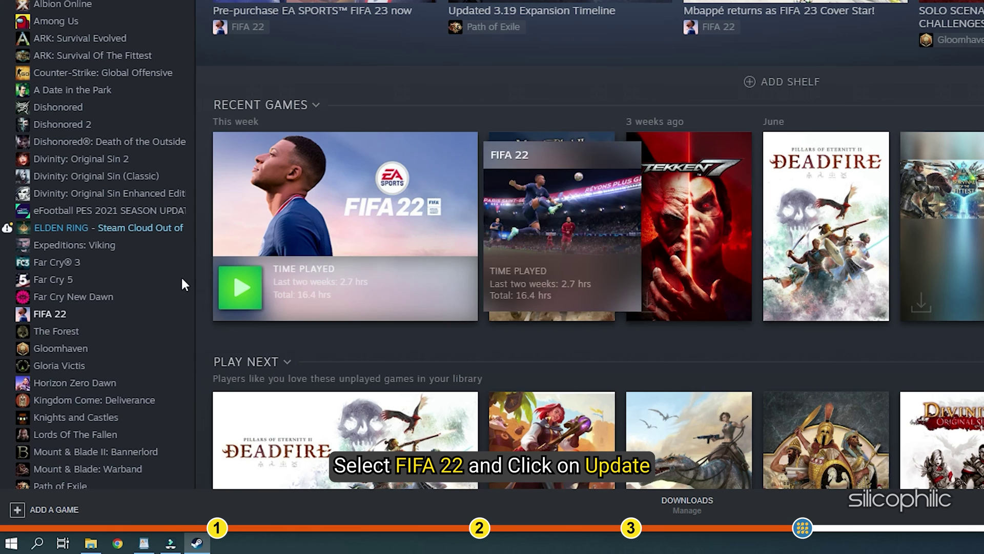
{"action": "left_click", "coordinate": [62, 318]}
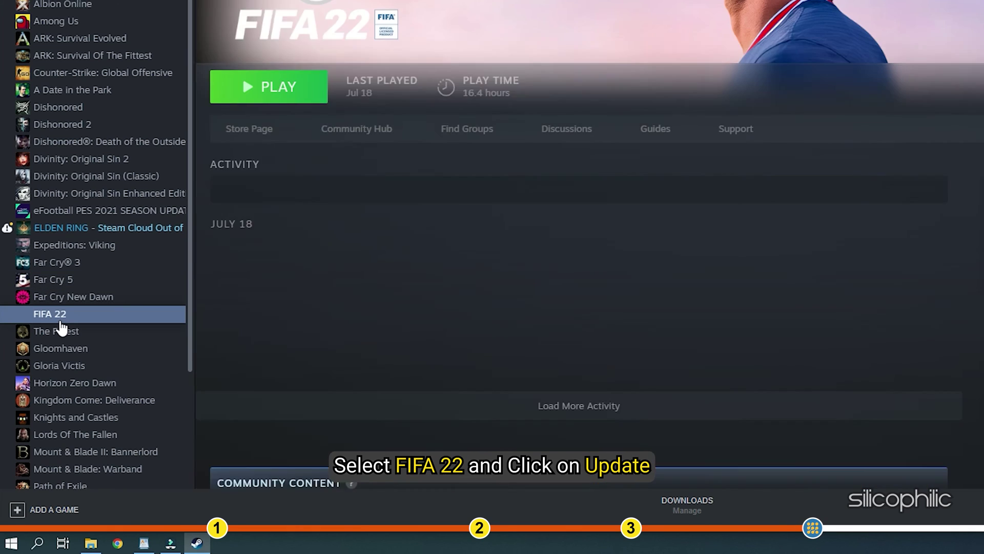
{"action": "right_click", "coordinate": [86, 280]}
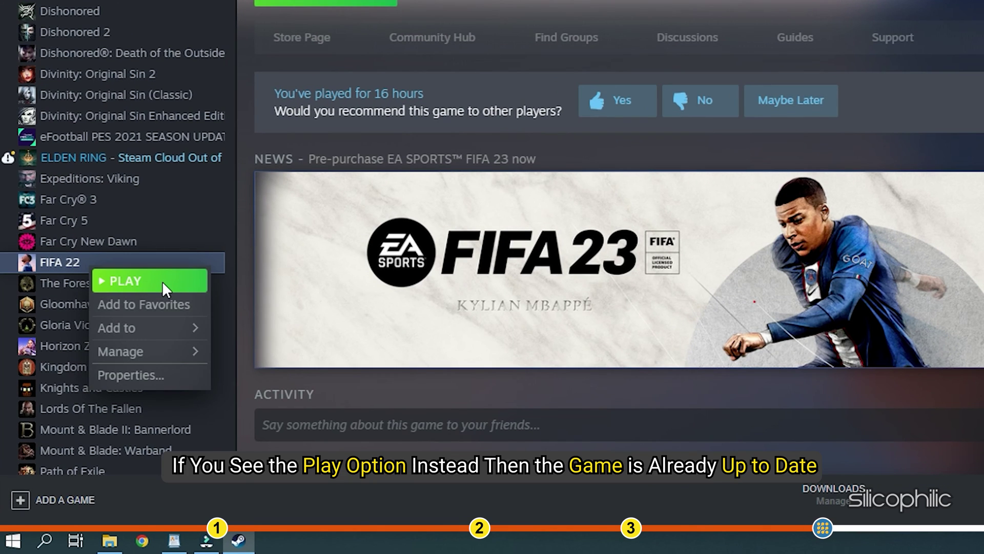